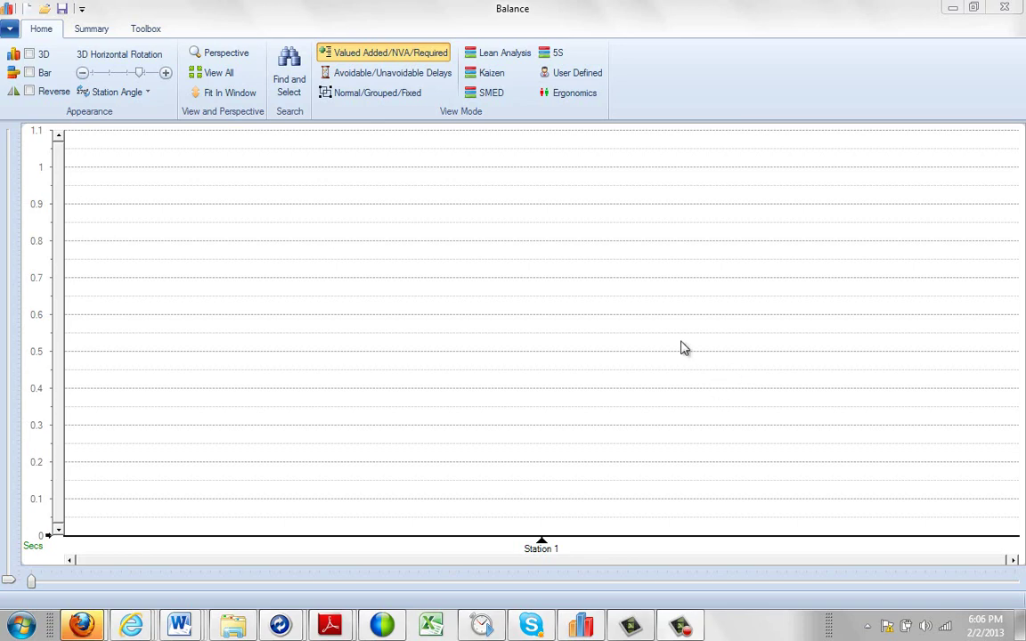
Open the application menu's Import submenu over the empty balance chart
left_click(9, 31)
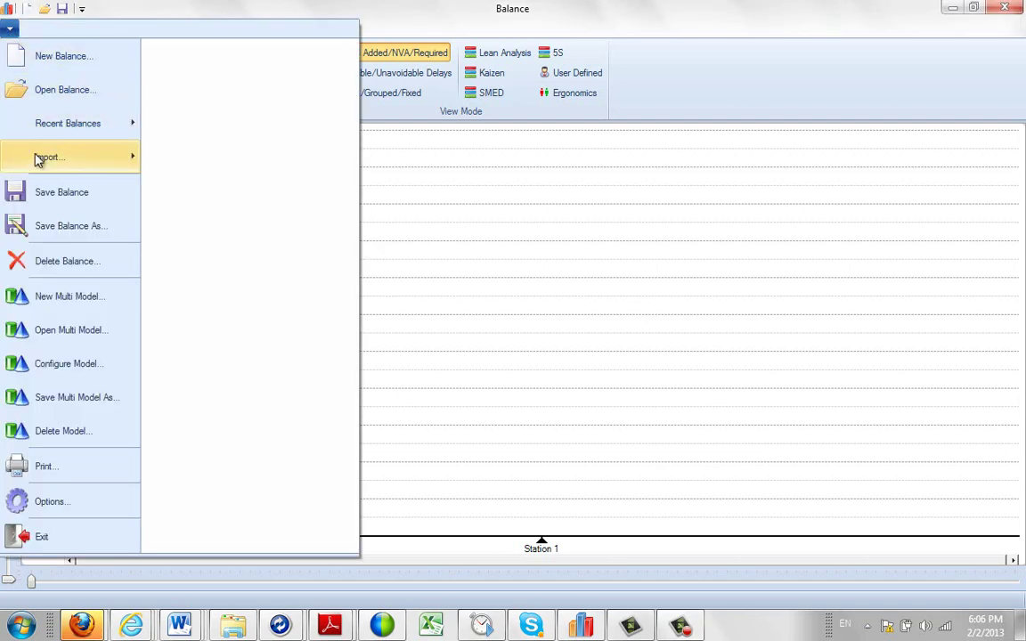
mouse_move(41, 157)
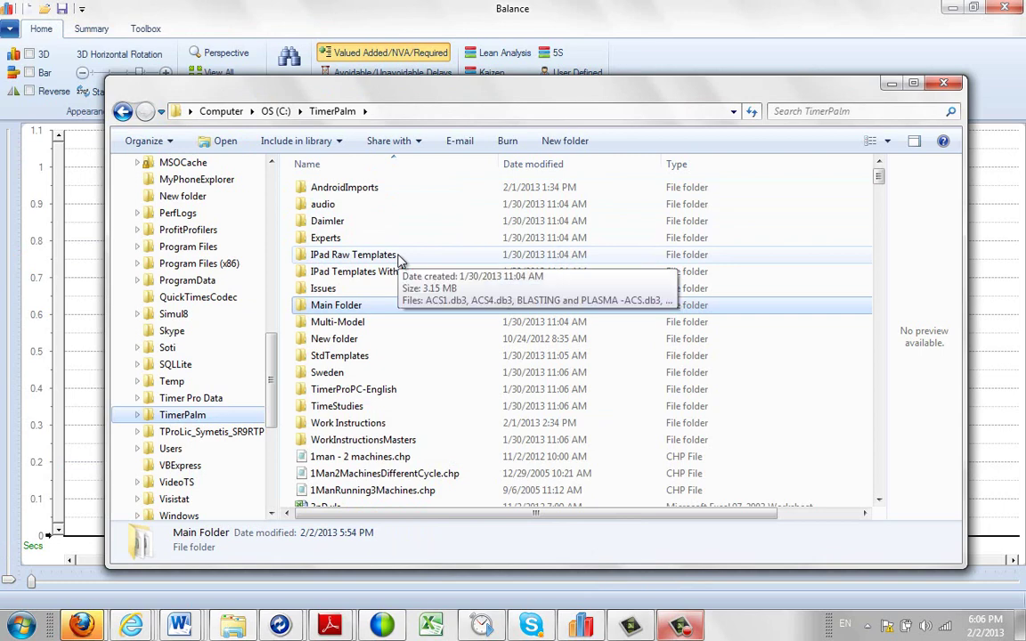
Browse into Main Folder and its Sub Folder to review the old .chp files, ending back in Main Folder
double_click(346, 308)
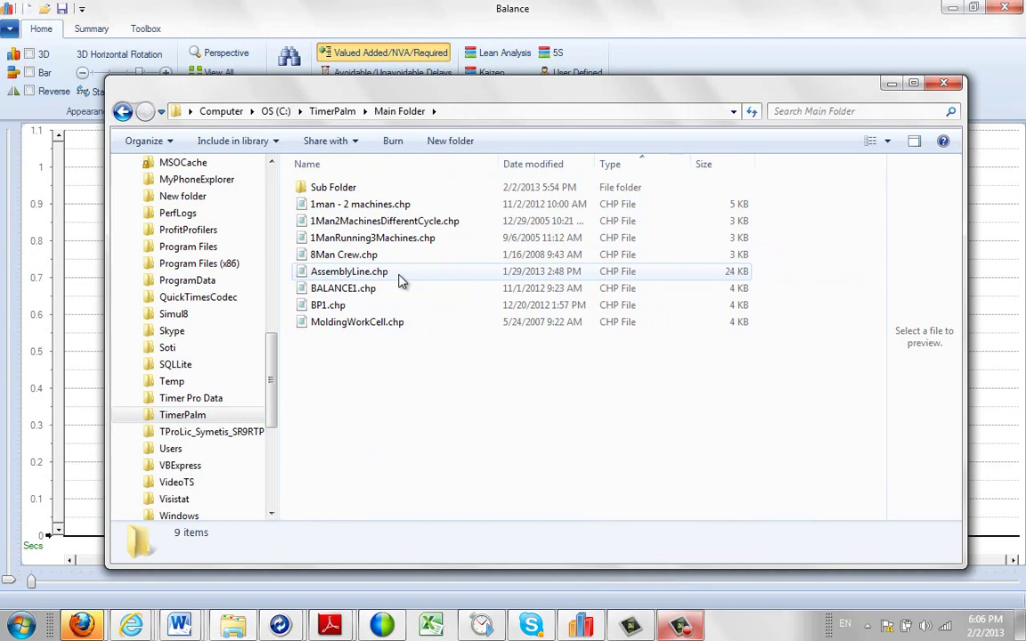
left_click(337, 192)
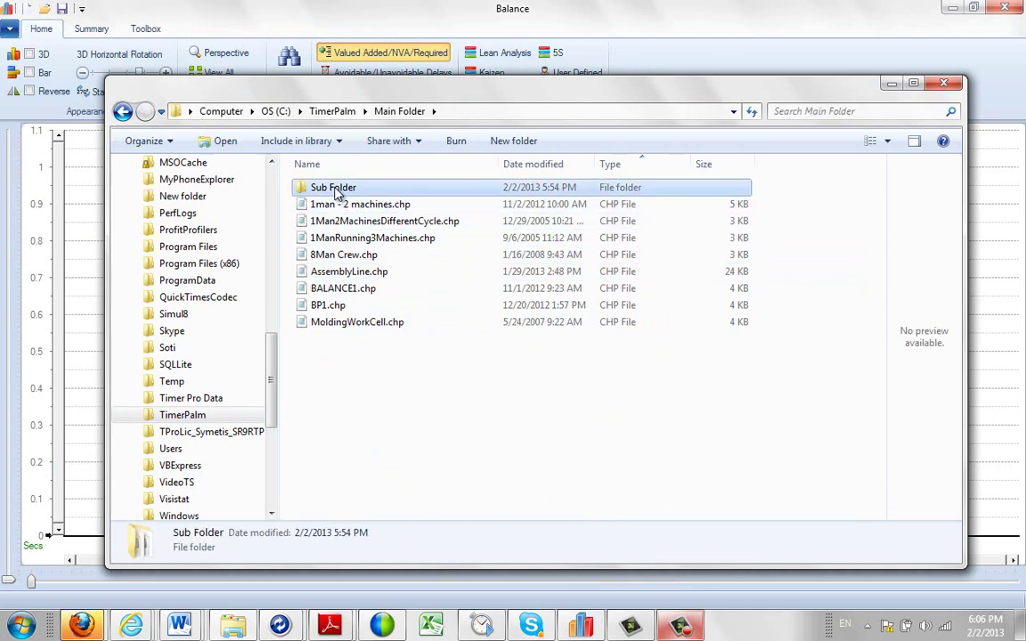
double_click(337, 192)
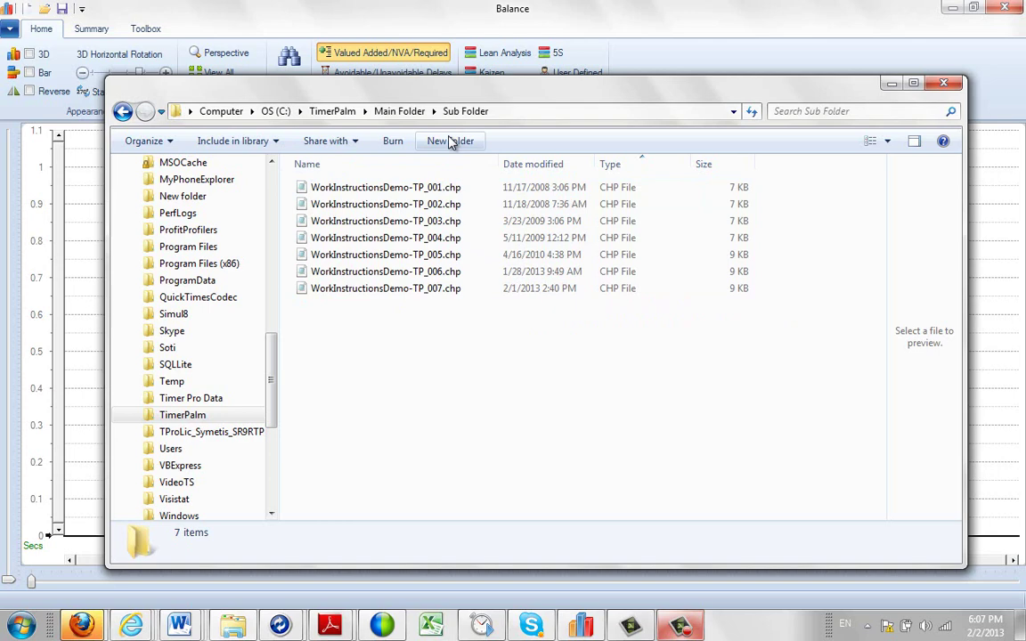
left_click(414, 113)
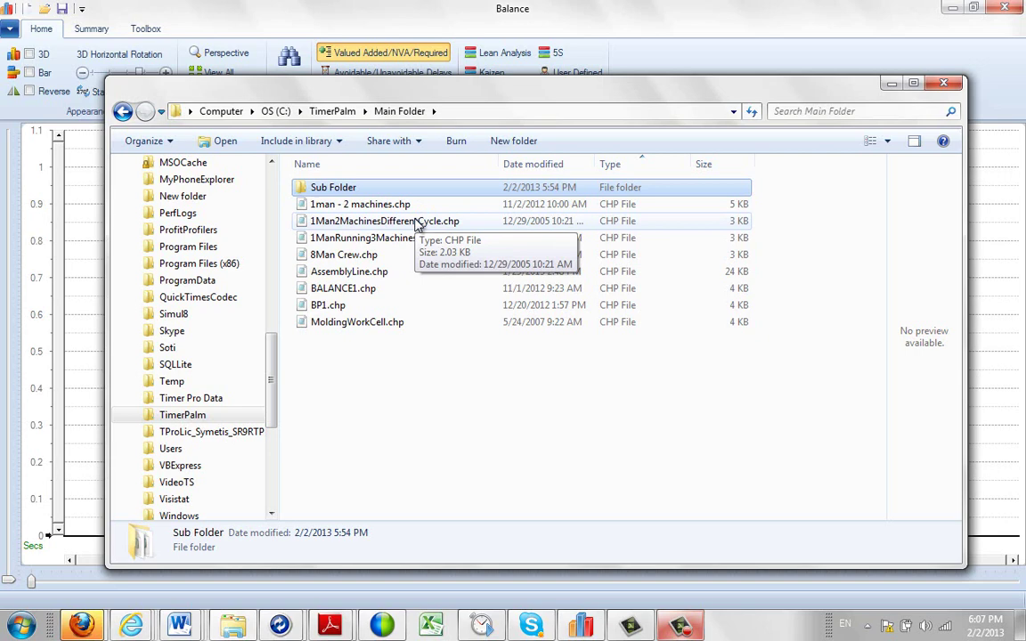
double_click(349, 190)
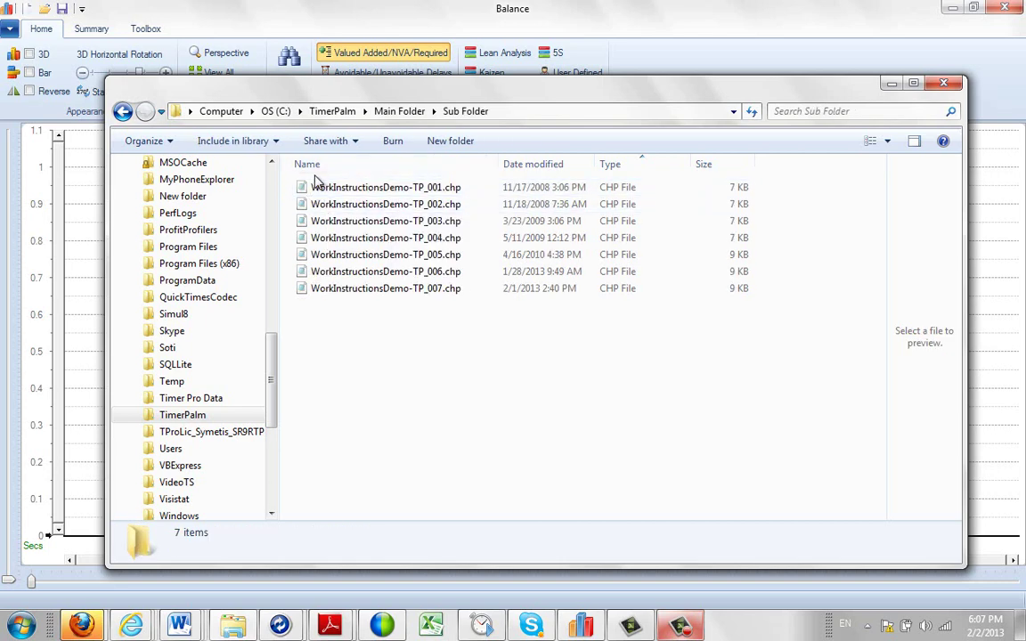
left_click(399, 111)
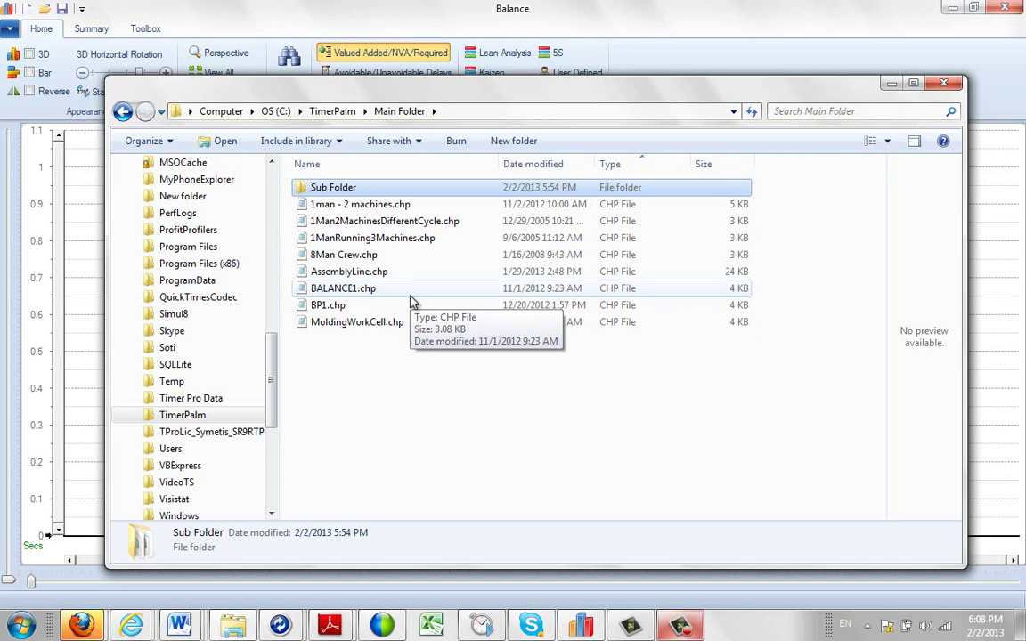
Start an Import > Multiple Balance (.chp) Files operation from the application menu
left_click(891, 82)
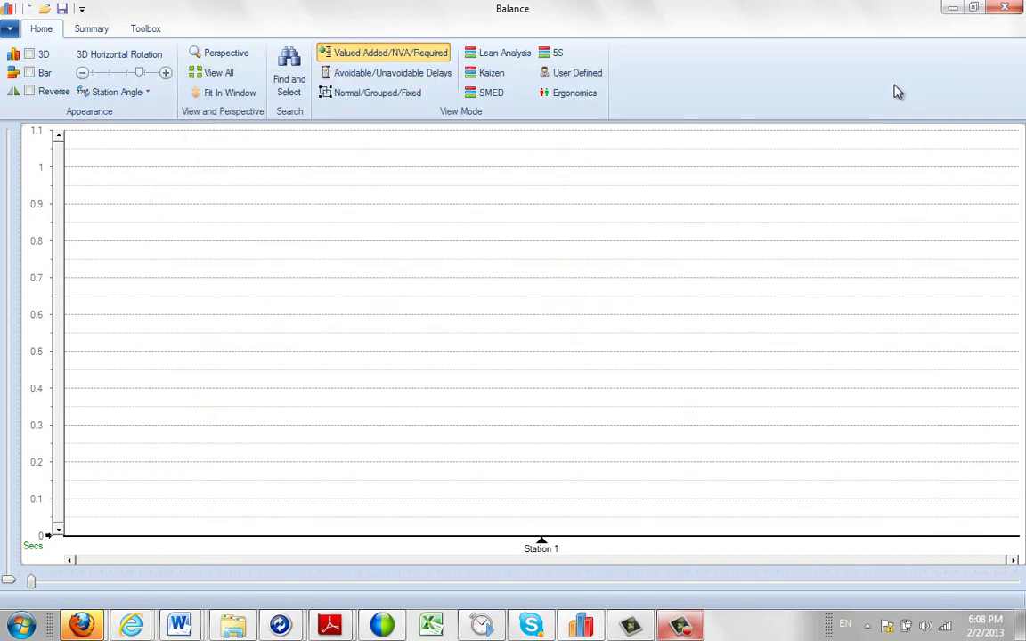
left_click(9, 28)
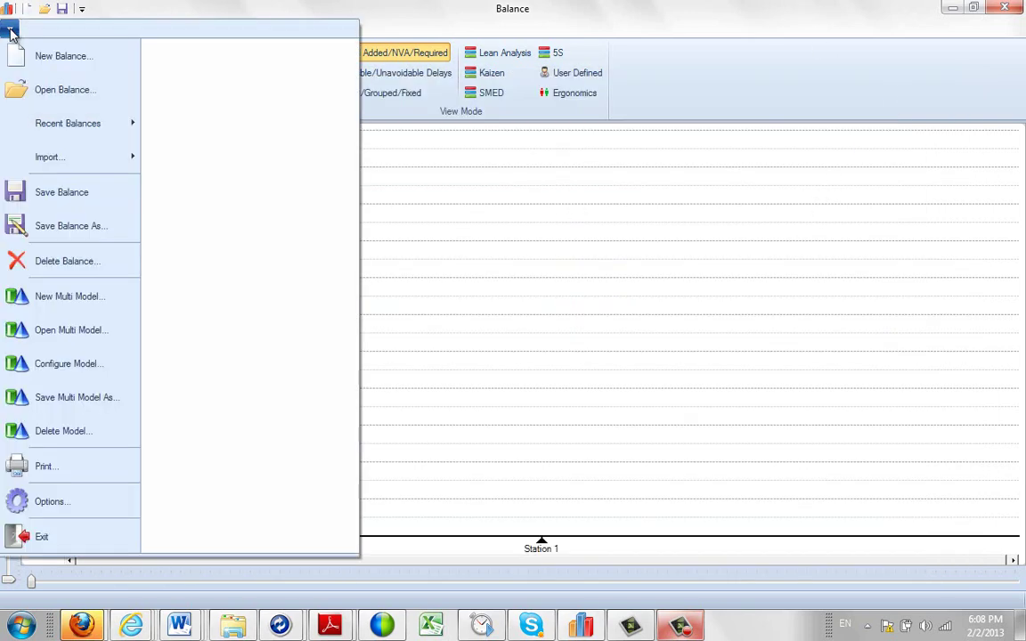
mouse_move(36, 159)
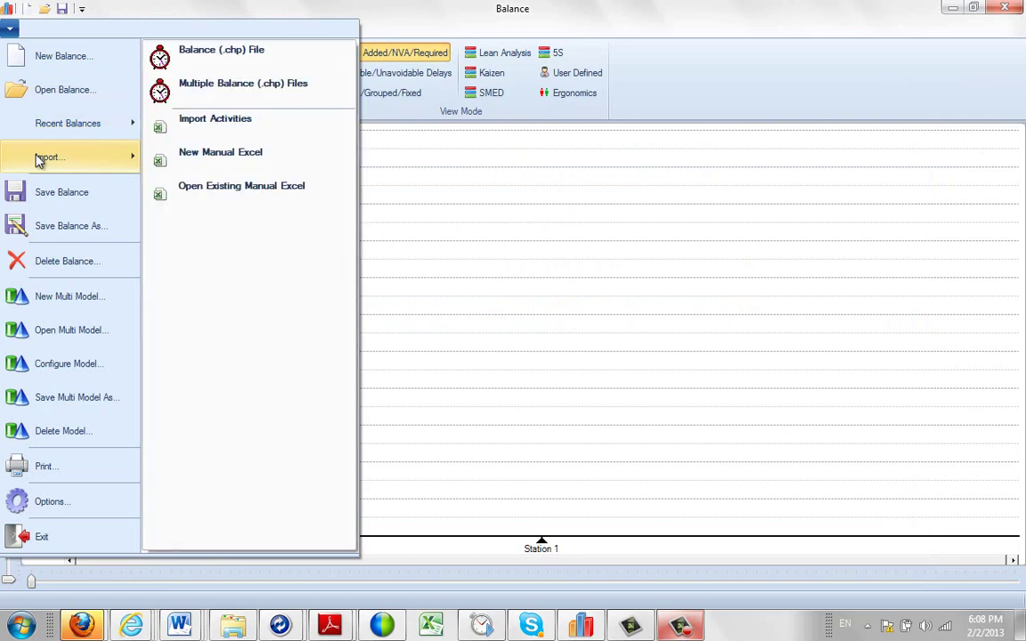
left_click(240, 89)
Pick C:\TimerPalm\Main Folder as the source folder and confirm it
double_click(437, 270)
left_click_drag(662, 303, 664, 377)
left_click(465, 372)
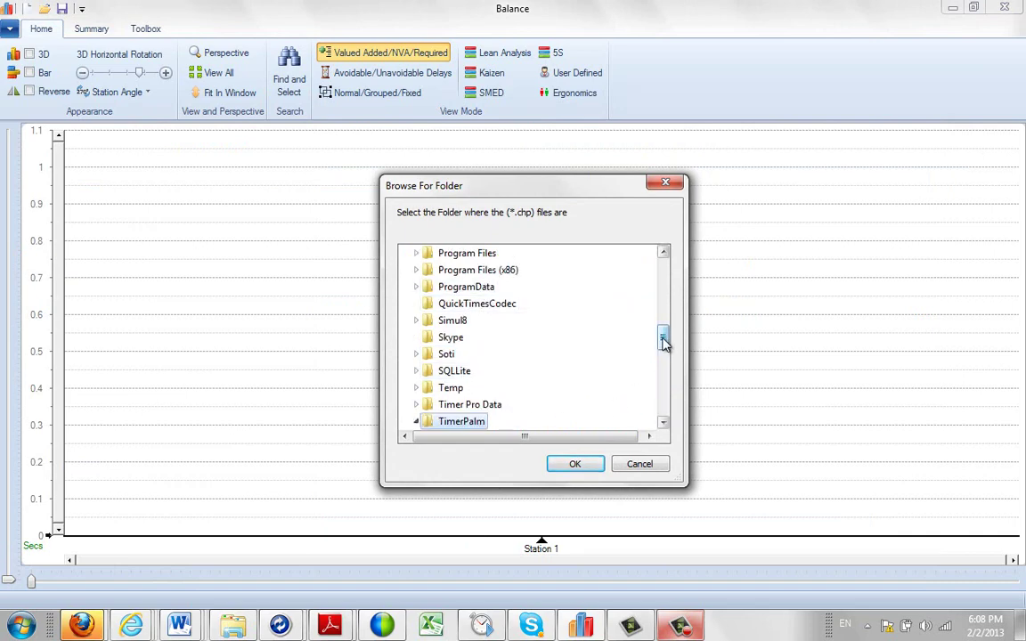
left_click_drag(663, 341, 663, 368)
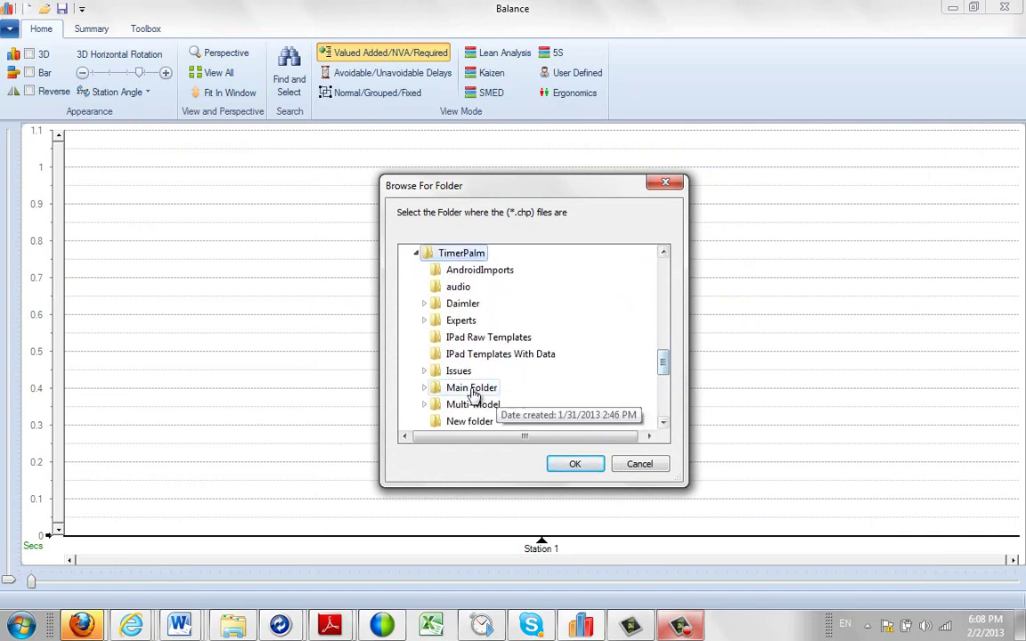
left_click(470, 389)
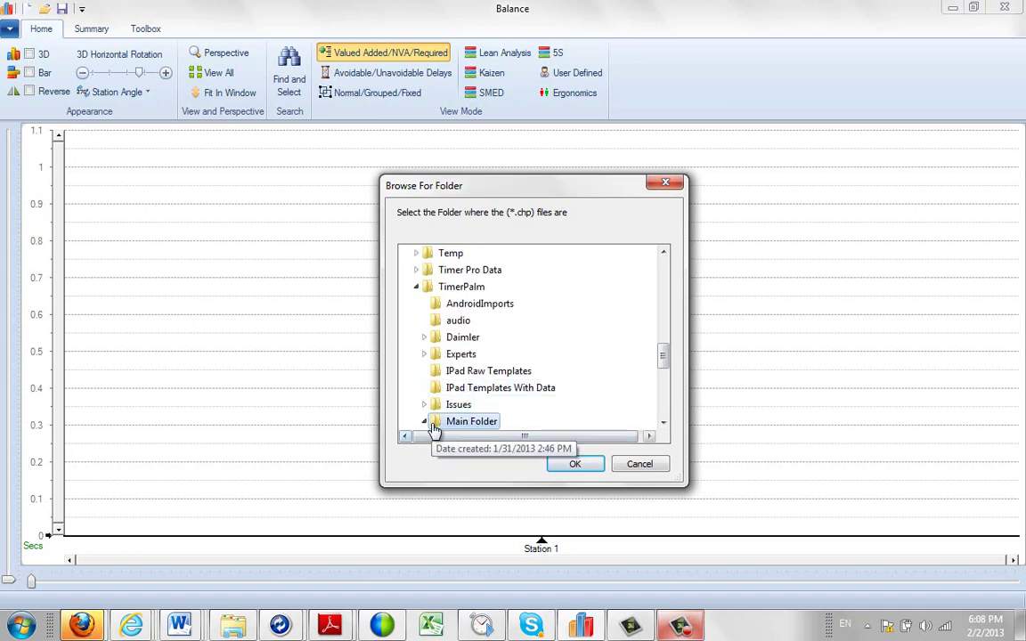
left_click(572, 464)
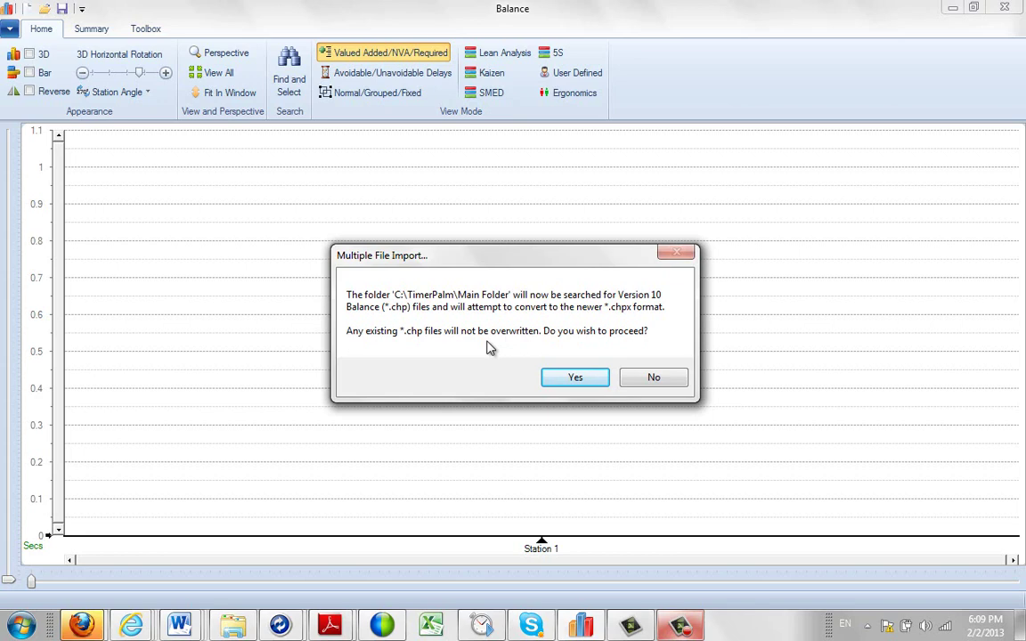
Approve converting Main Folder's Version 10 .chp files to .chpx and let the import finish
left_click(574, 379)
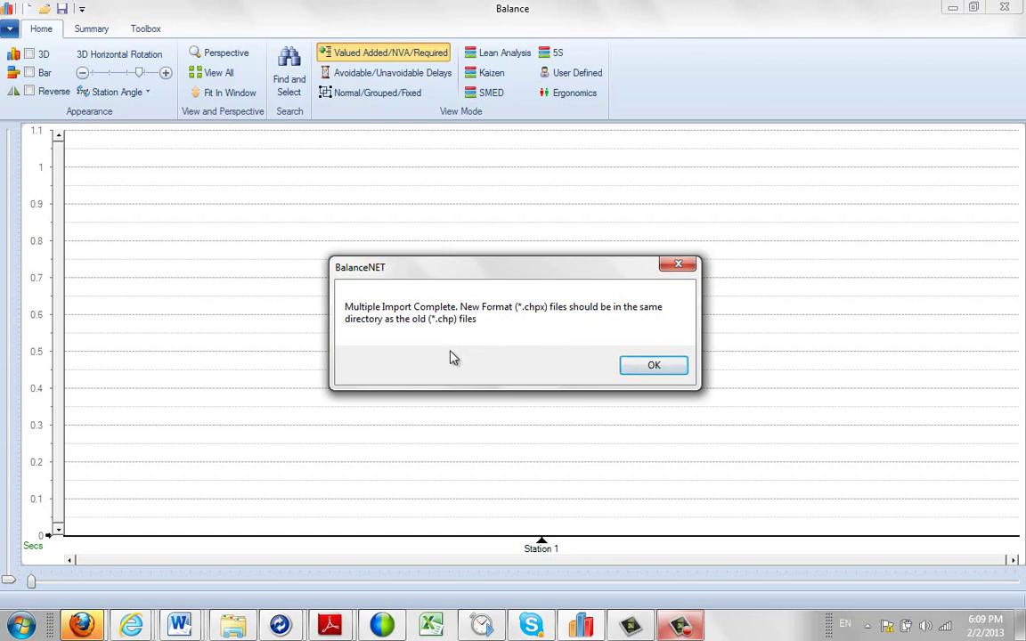
Dismiss the import-complete message and sort Main Folder's Explorer listing by type
left_click(653, 365)
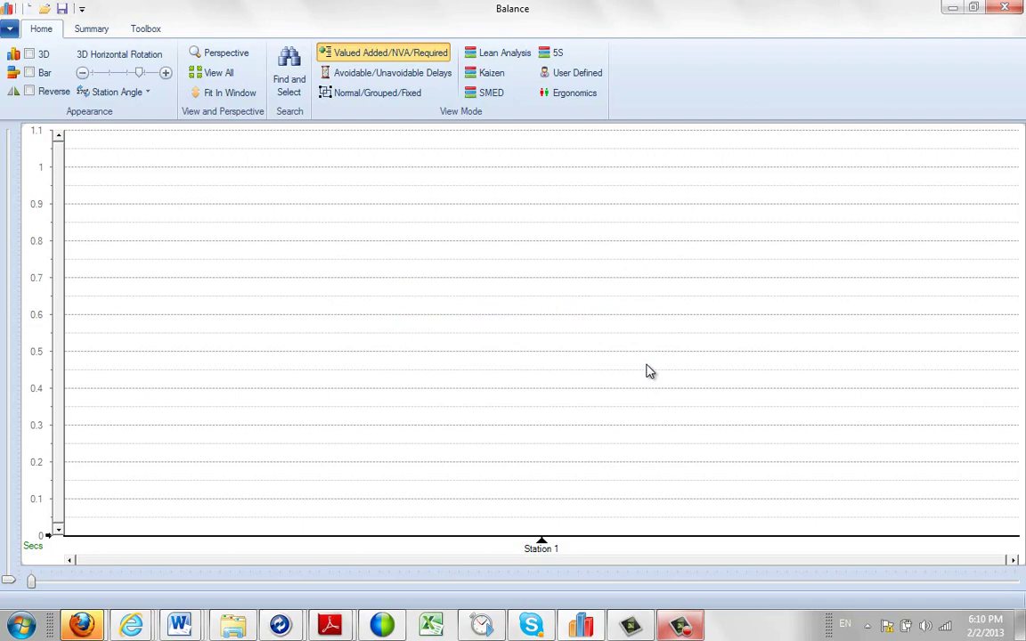
left_click(235, 626)
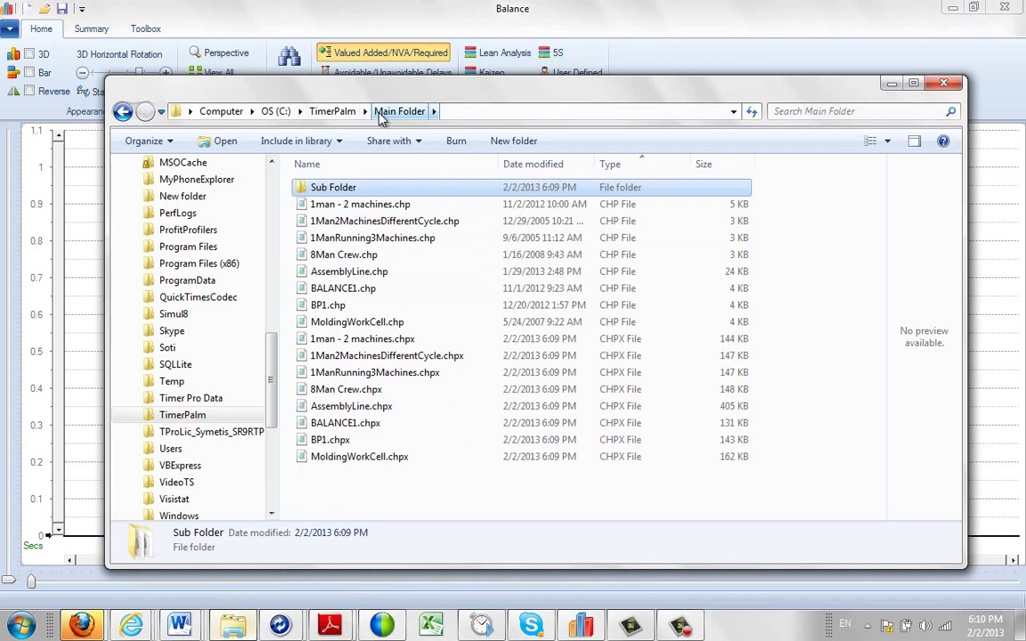
left_click(618, 167)
left_click(619, 168)
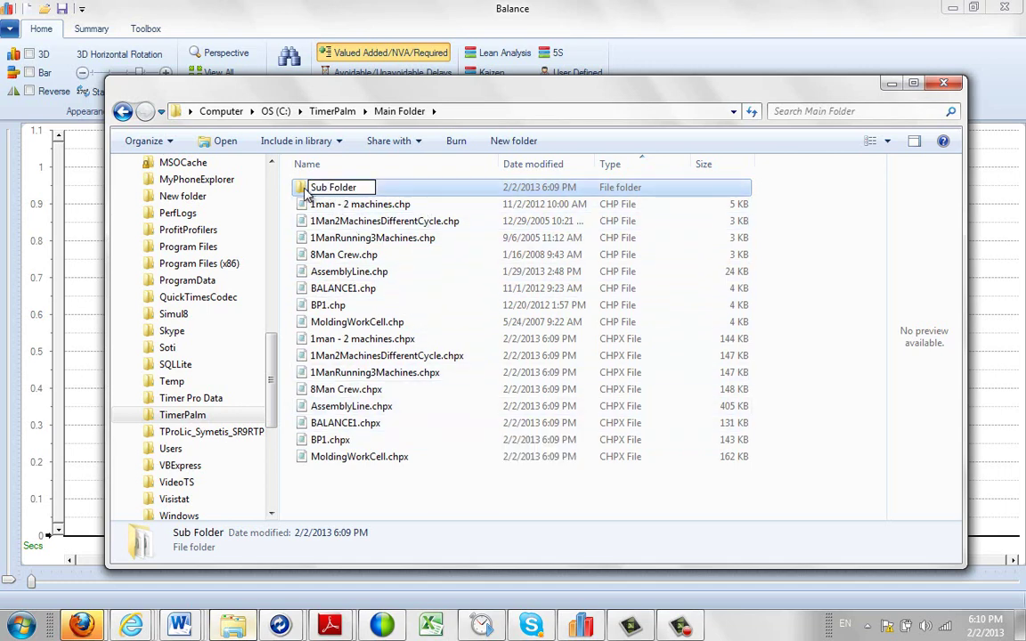
Open Sub Folder and sort by type so .chp files list before .chpx files
double_click(328, 186)
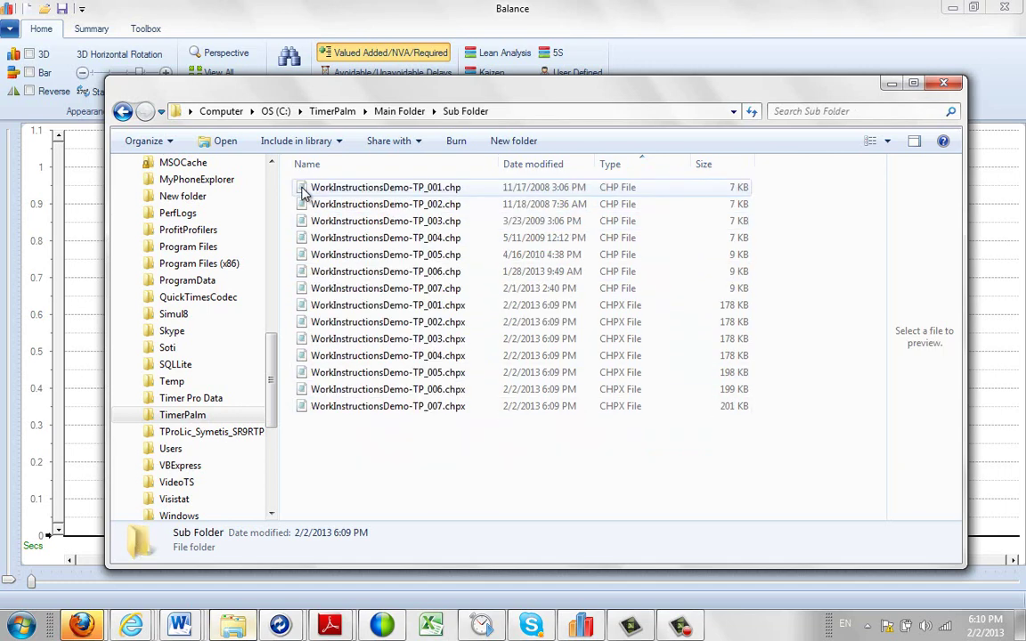
left_click(618, 168)
left_click(620, 169)
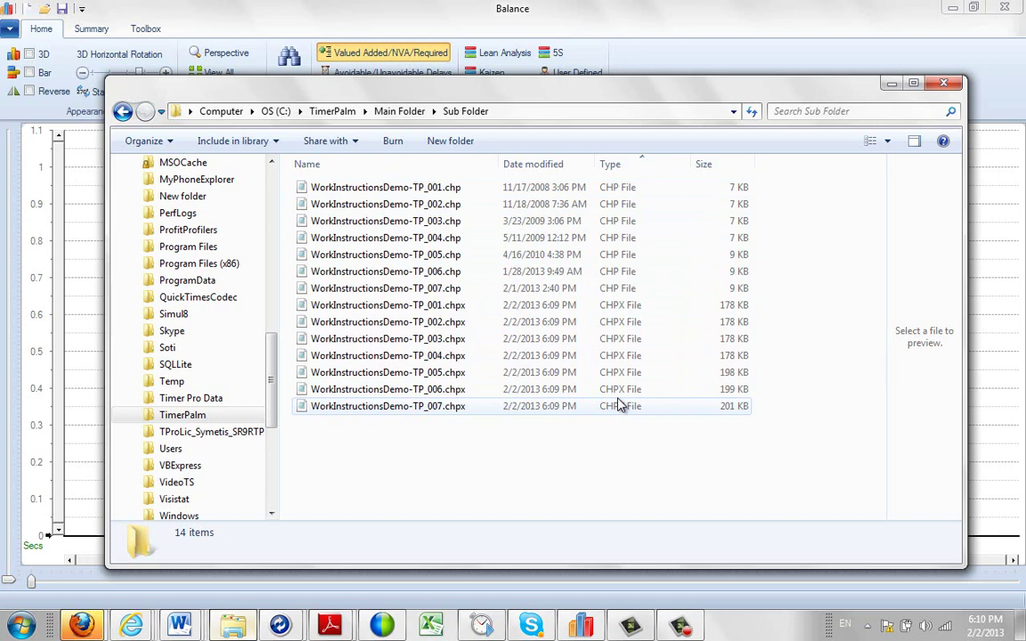
Launch Timer Pro Professional from the Process Analysis icon and browse to TimerPalm\Main Folder
left_click(889, 89)
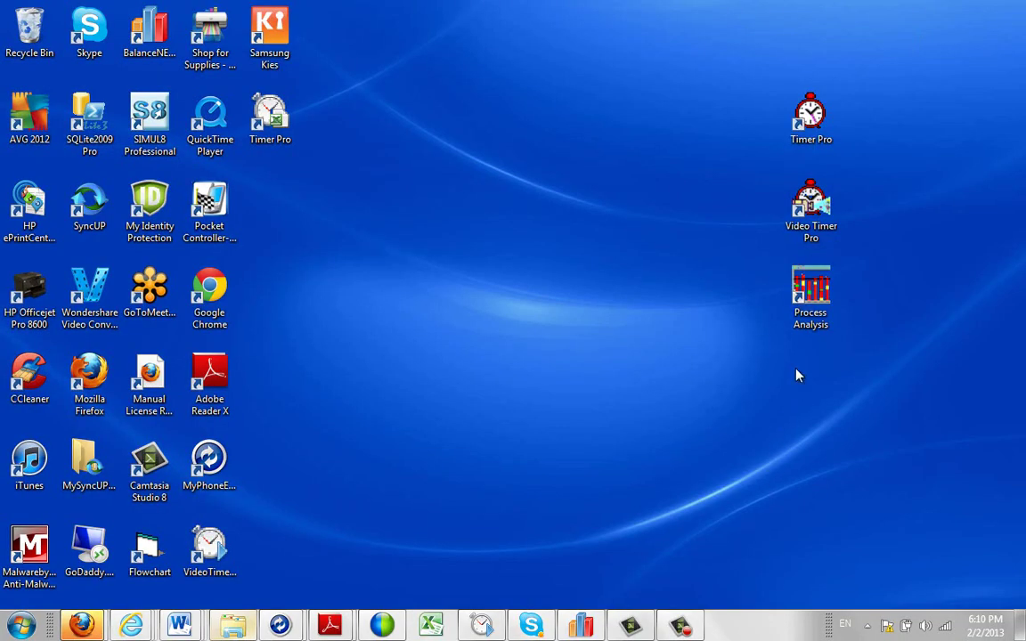
left_click(804, 301)
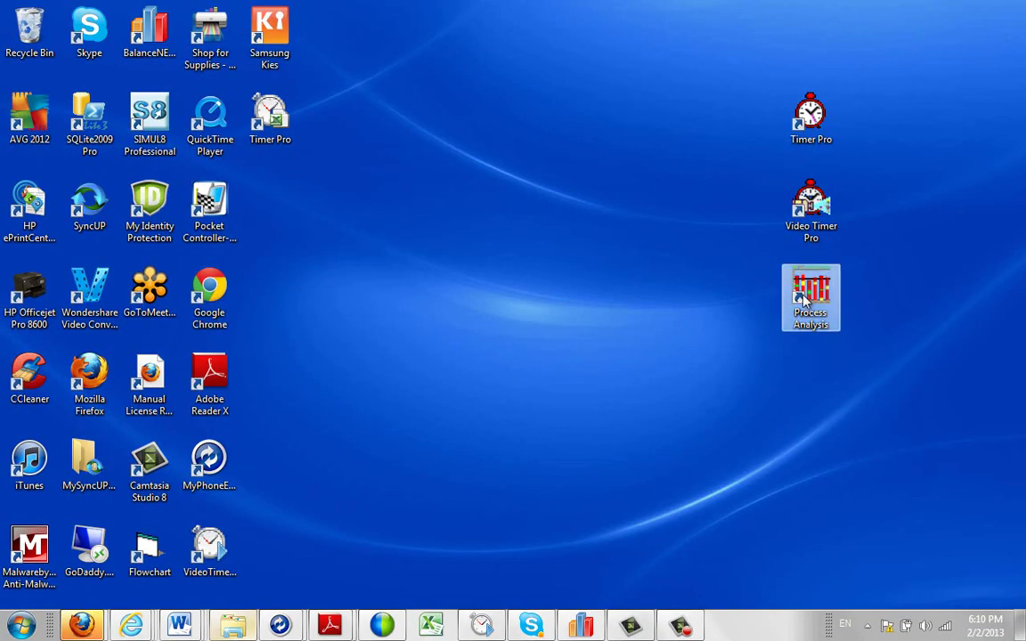
double_click(804, 301)
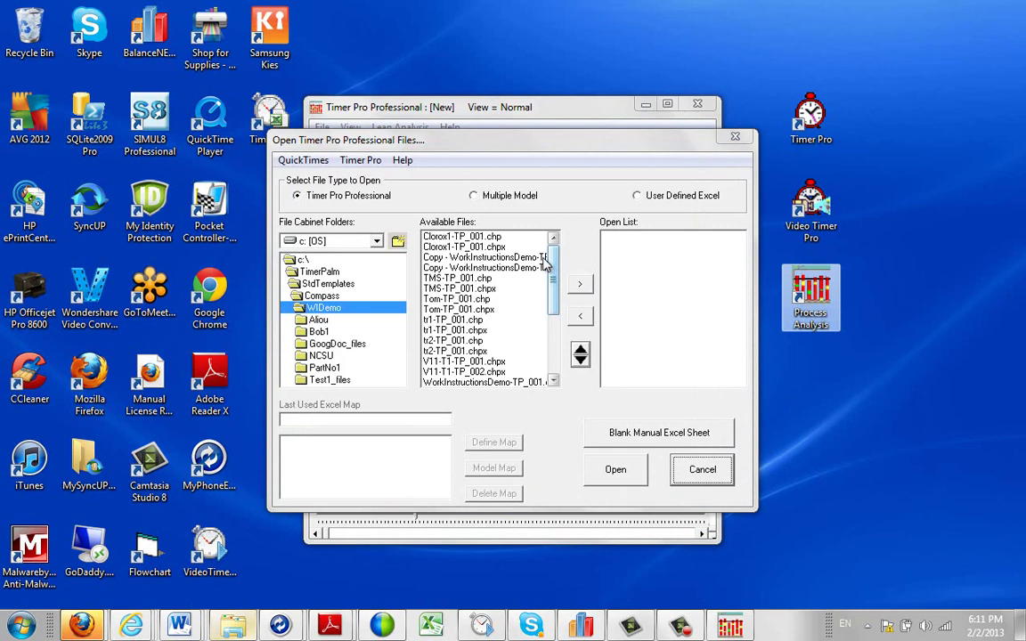
double_click(318, 271)
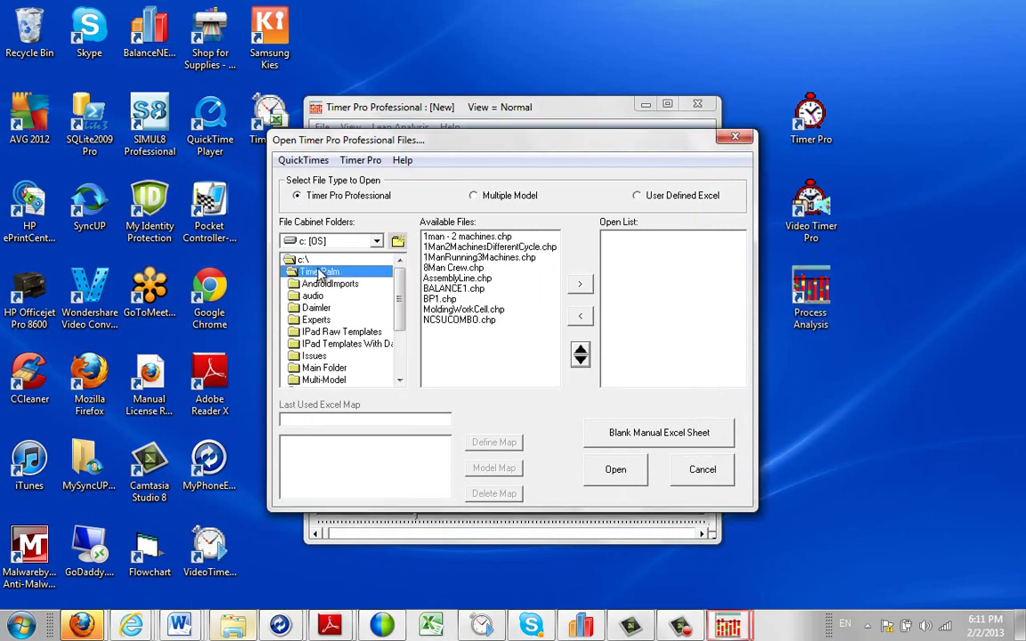
double_click(322, 368)
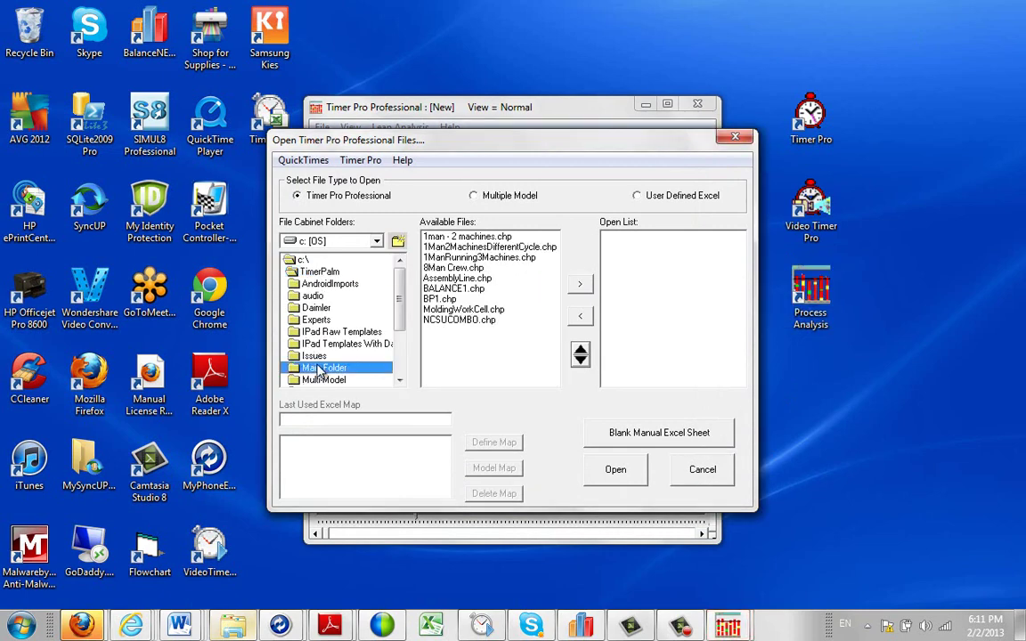
scroll(534, 307, "down", 1)
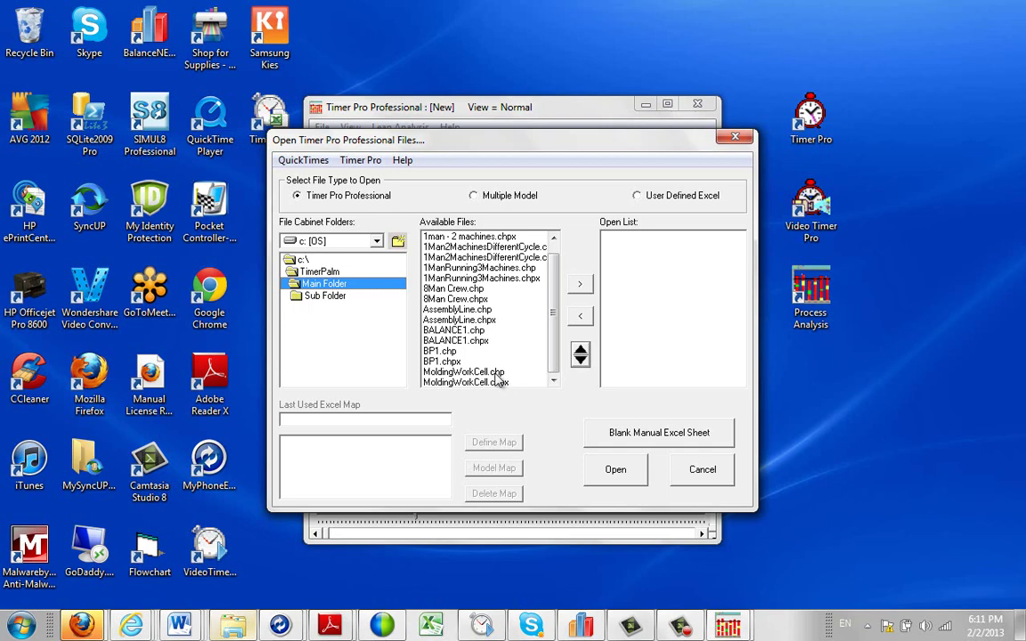
Search Sub Folder for *.chp and widen the Name column to show all 14 full file names
left_click(234, 626)
left_click(850, 114)
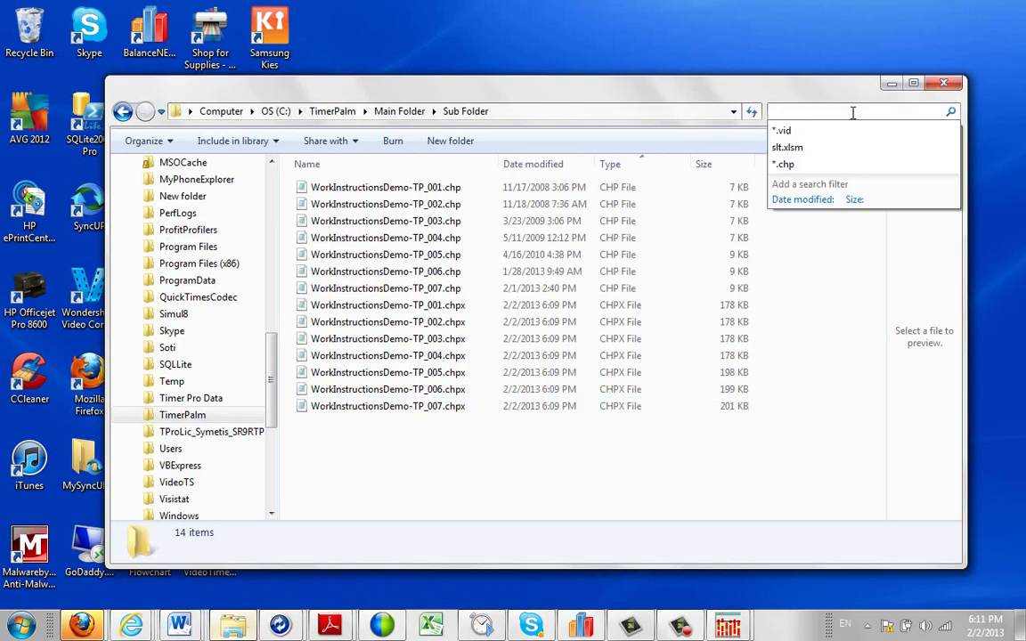
type("*.chp")
key("Return")
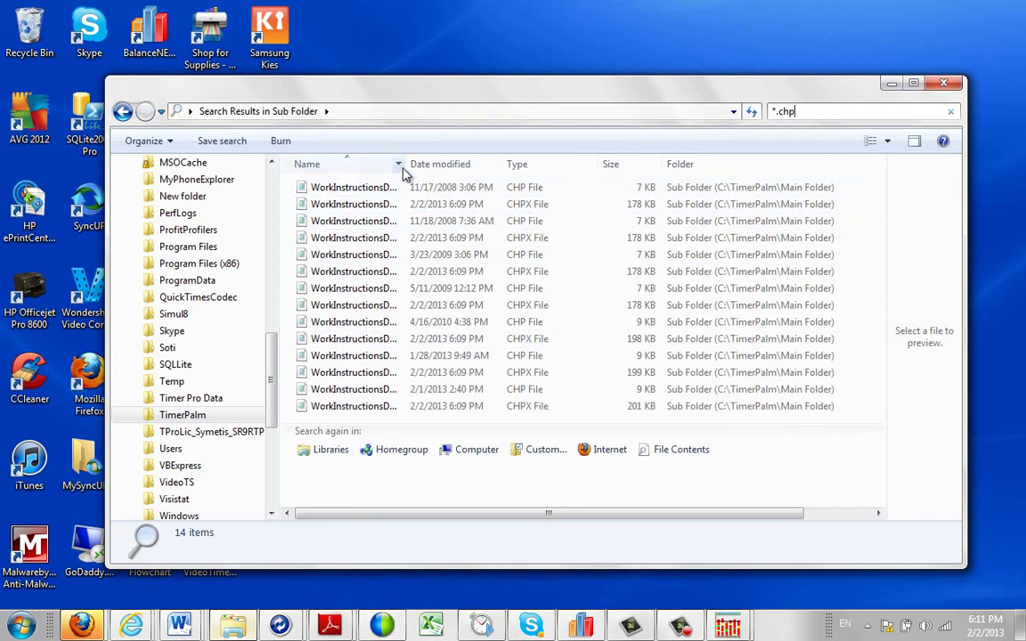
left_click_drag(401, 164, 513, 164)
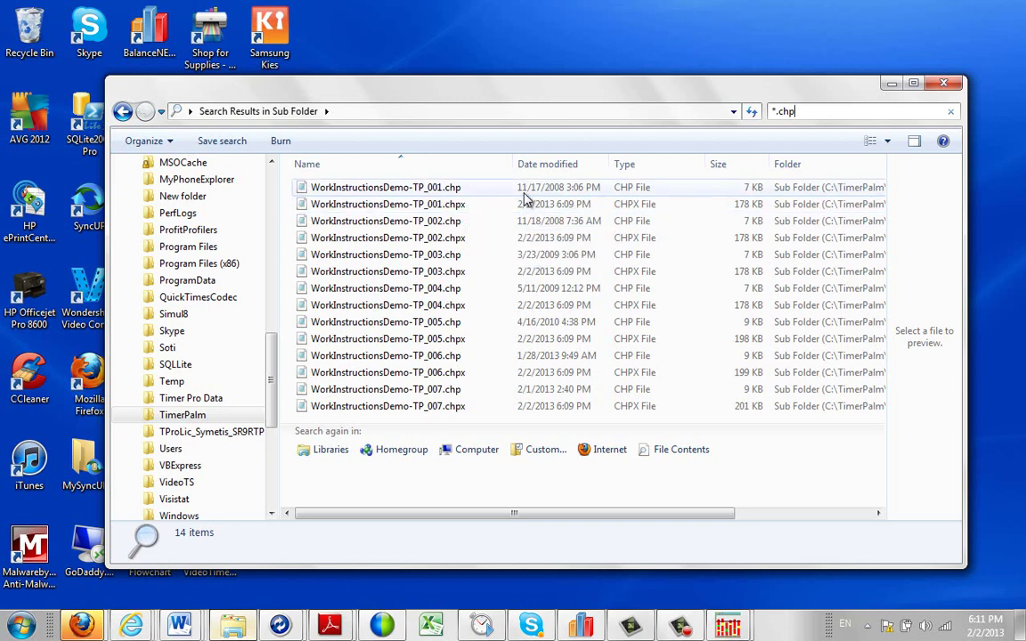
left_click(803, 111)
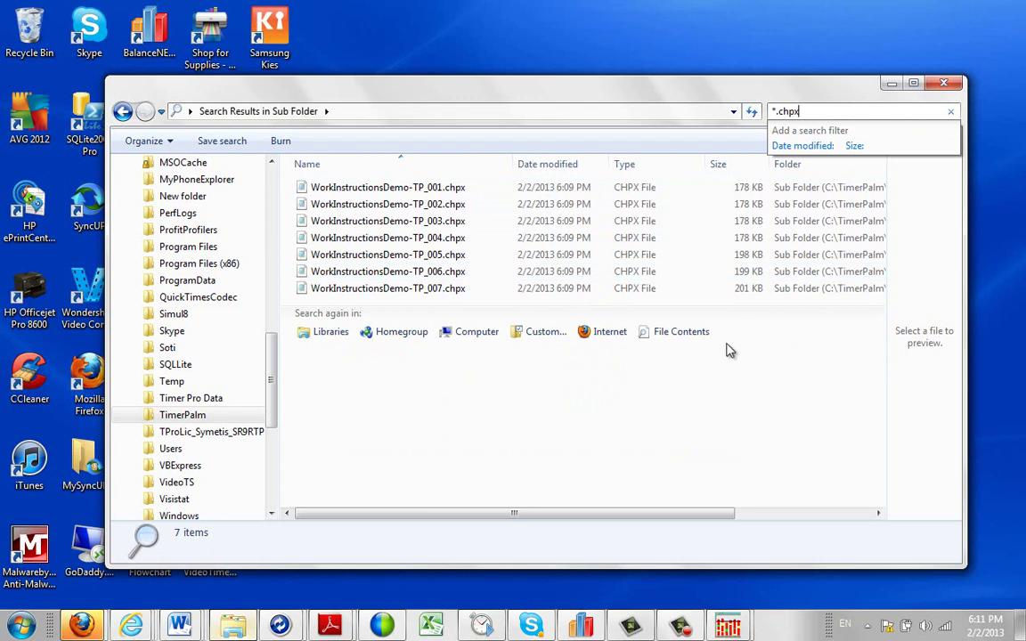
key("BackSpace")
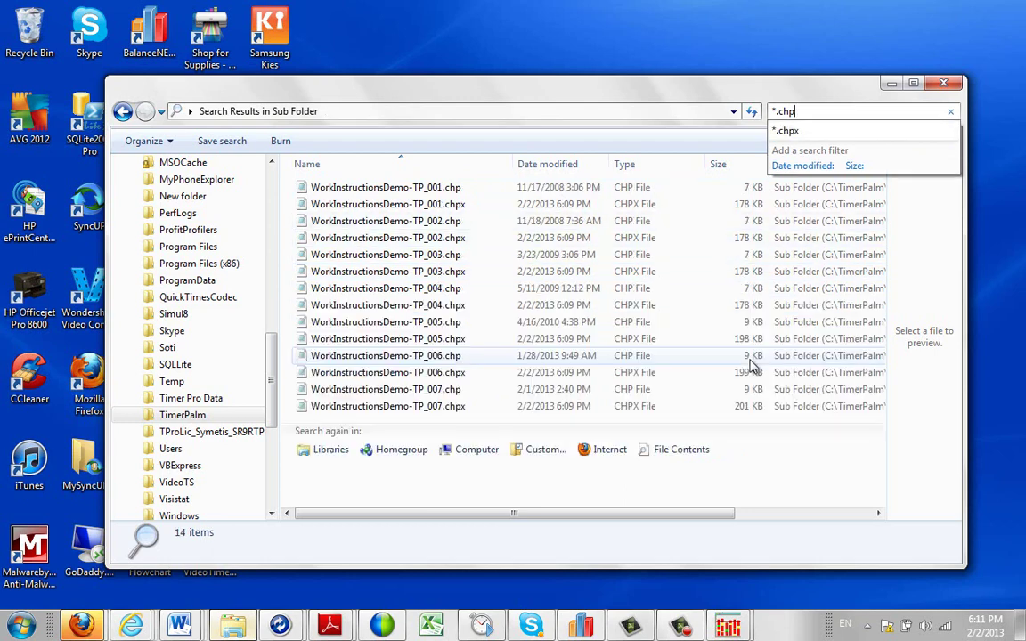
left_click(750, 365)
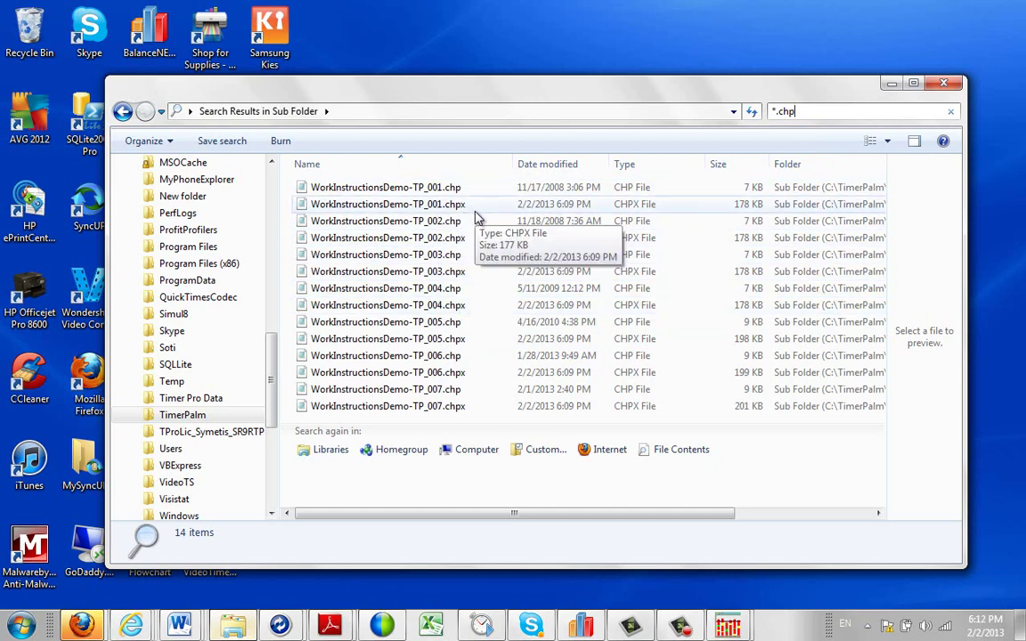
Open MoldingWorkCell.chp from Main Folder's available files to display its Value Added chart
left_click(892, 83)
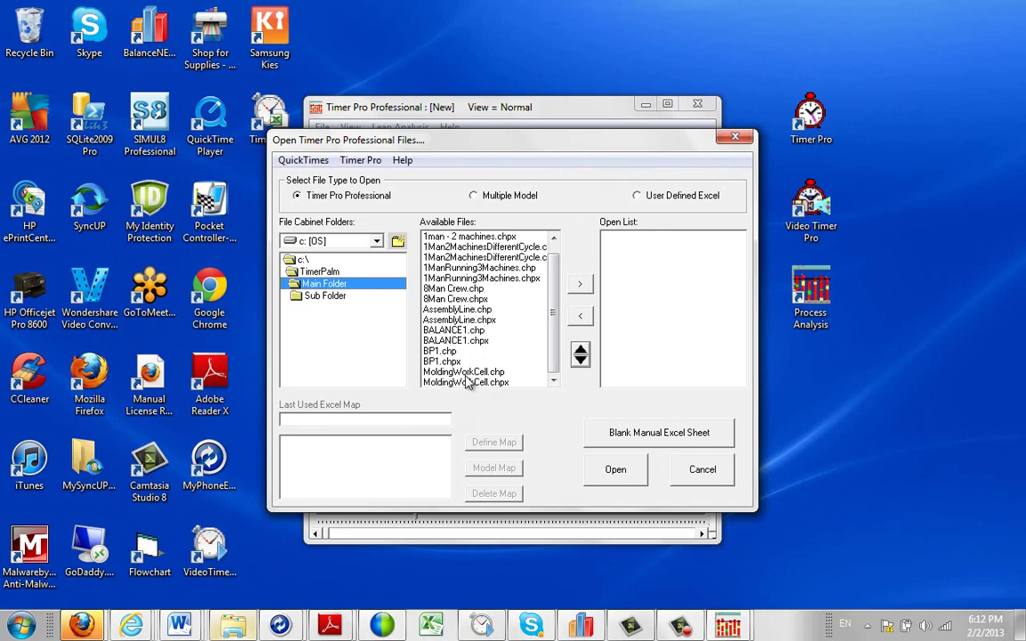
left_click(466, 372)
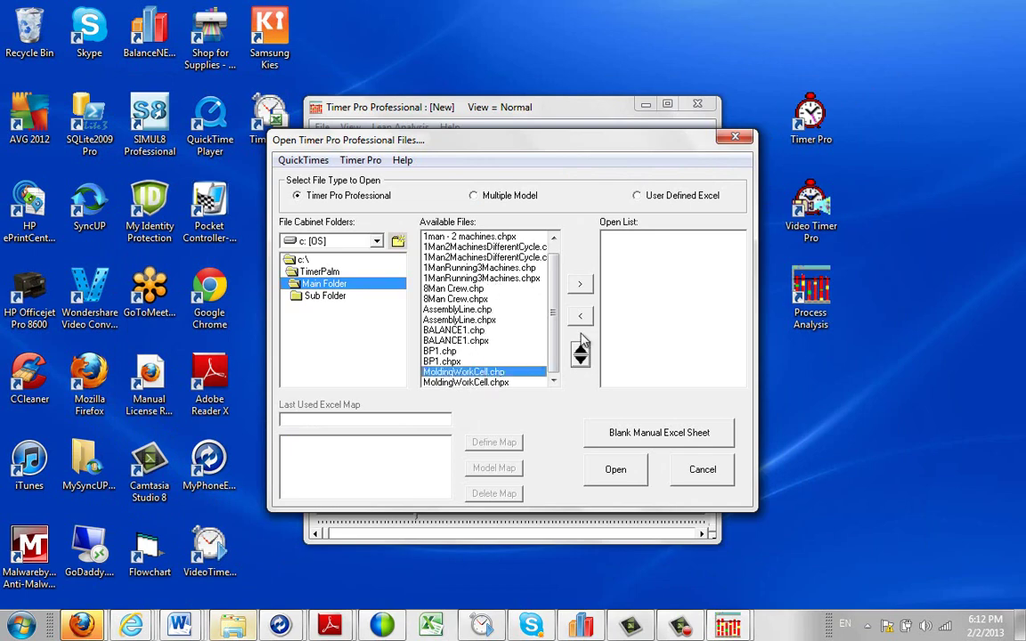
left_click(584, 284)
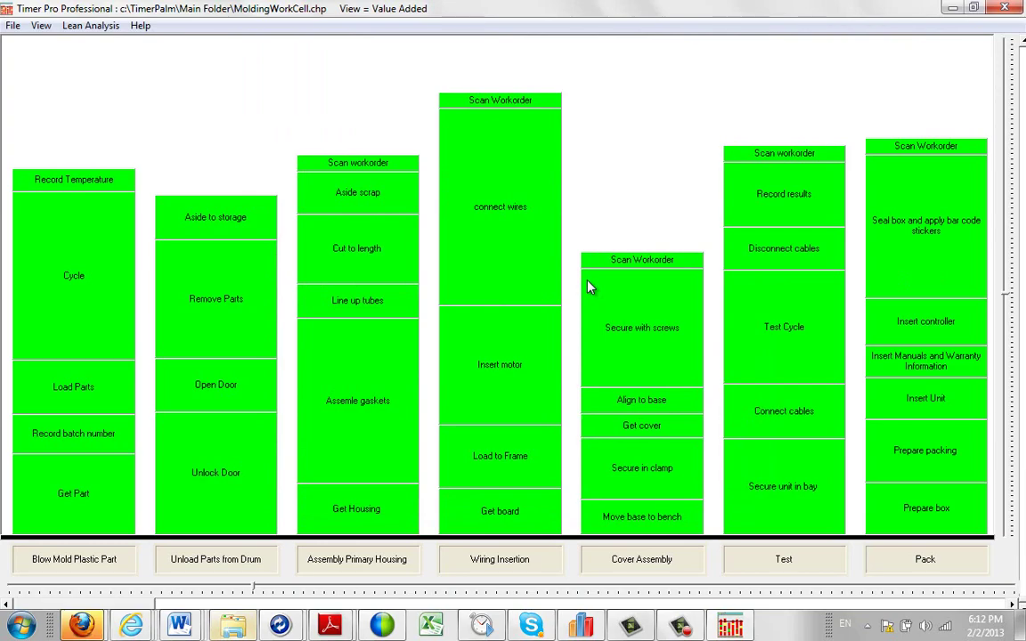